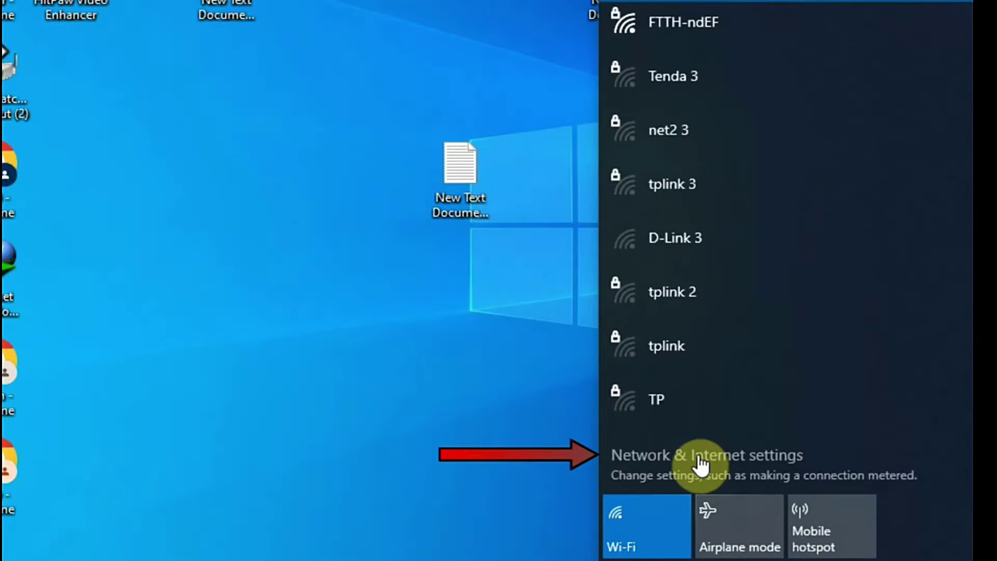
Open the Network & Internet settings from the available Wi-Fi networks list and close the window again
{"action": "left_click", "coordinate": [664, 464]}
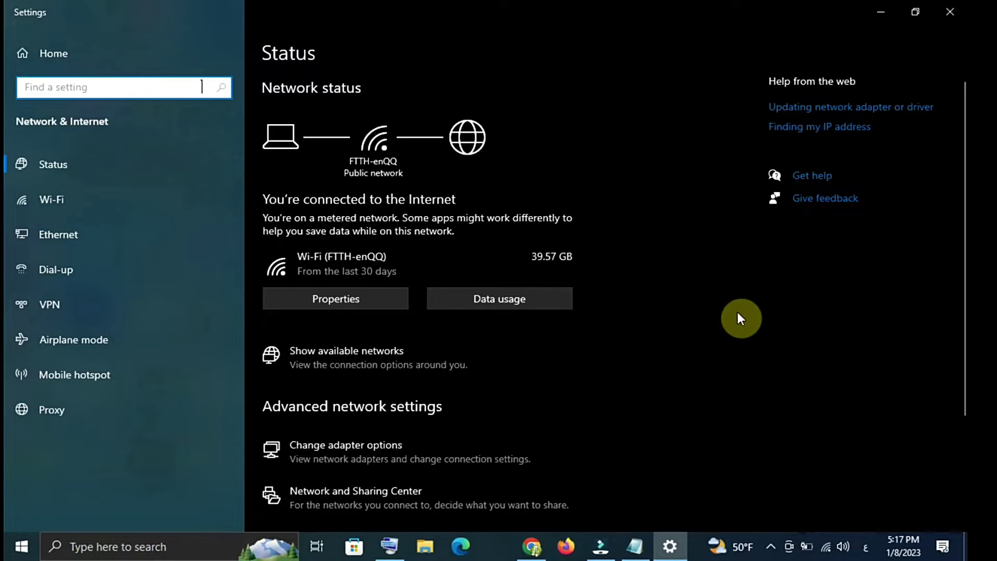
{"action": "left_click", "coordinate": [947, 15]}
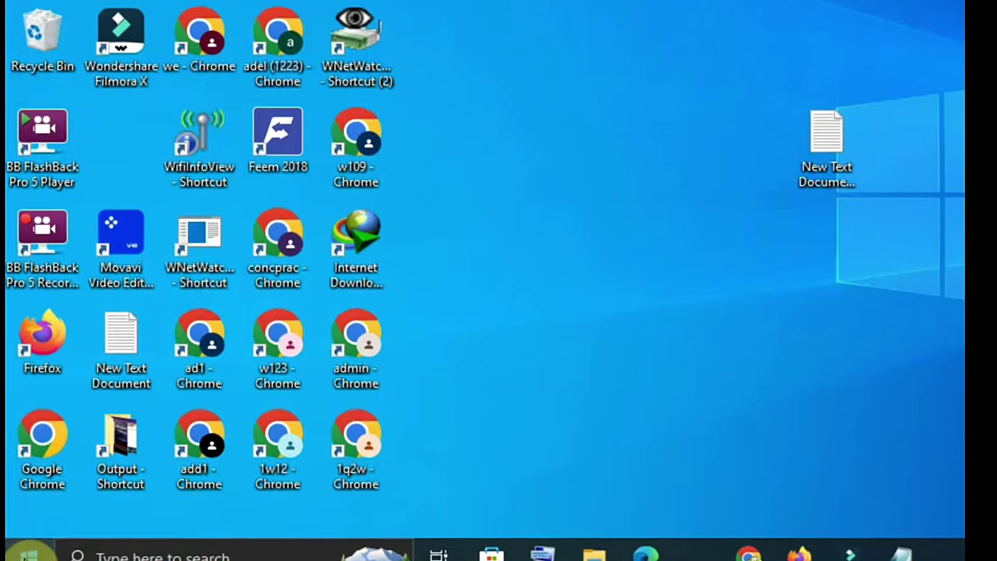
Open the page for managing known Wi-Fi networks in the Network & Internet settings
{"action": "left_click", "coordinate": [103, 554]}
{"action": "left_click", "coordinate": [26, 553]}
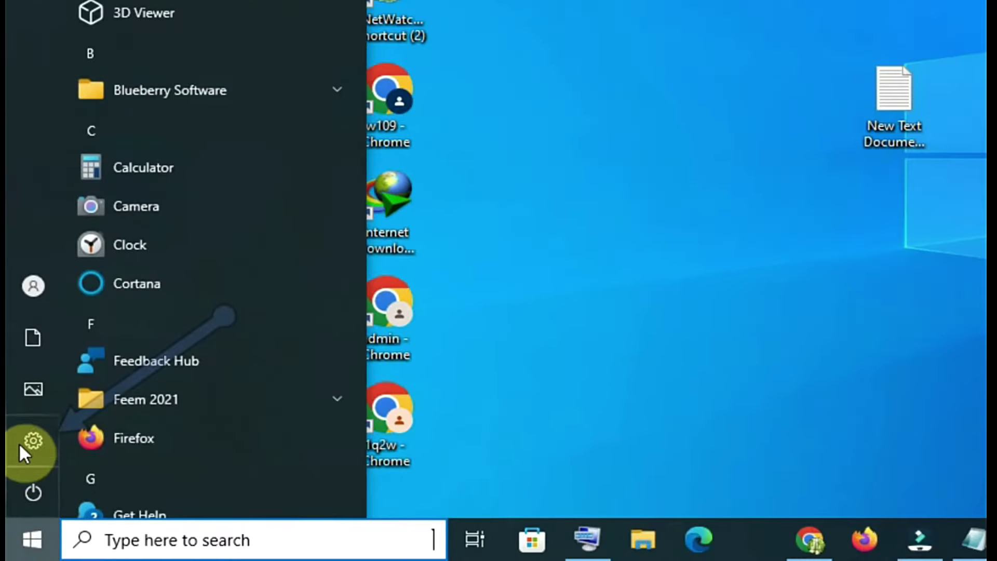
{"action": "mouse_move", "coordinate": [21, 440]}
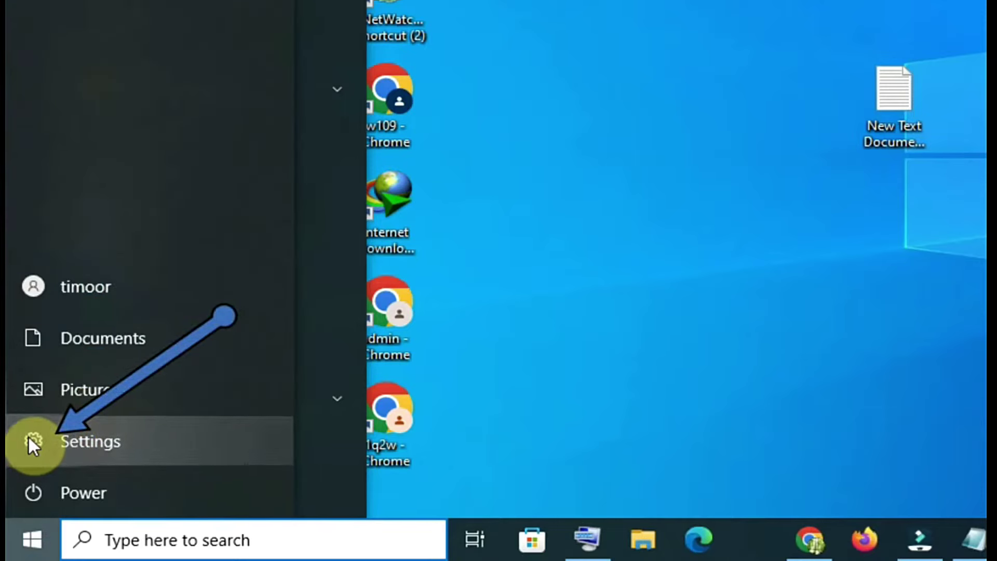
{"action": "left_click", "coordinate": [28, 439]}
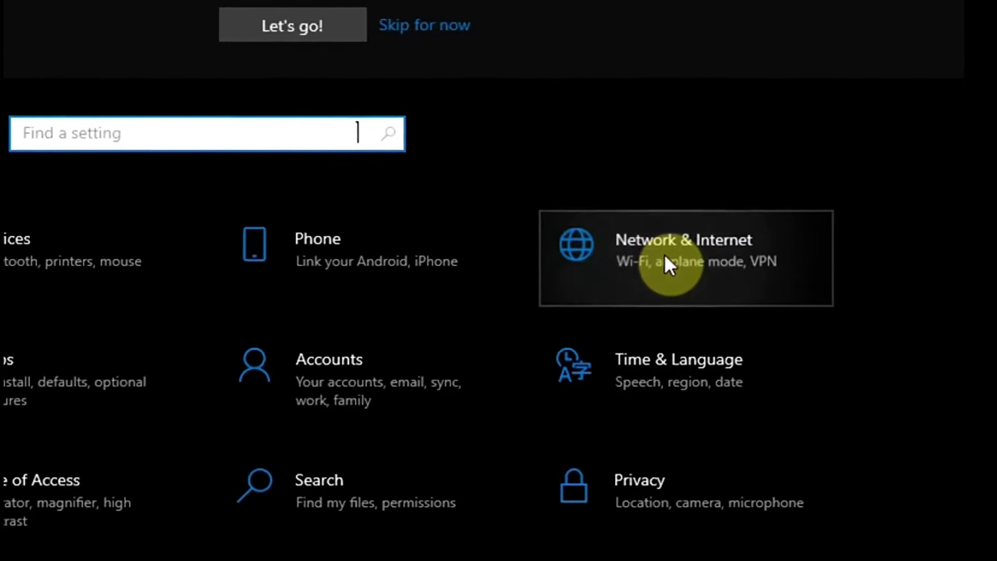
{"action": "left_click", "coordinate": [667, 258]}
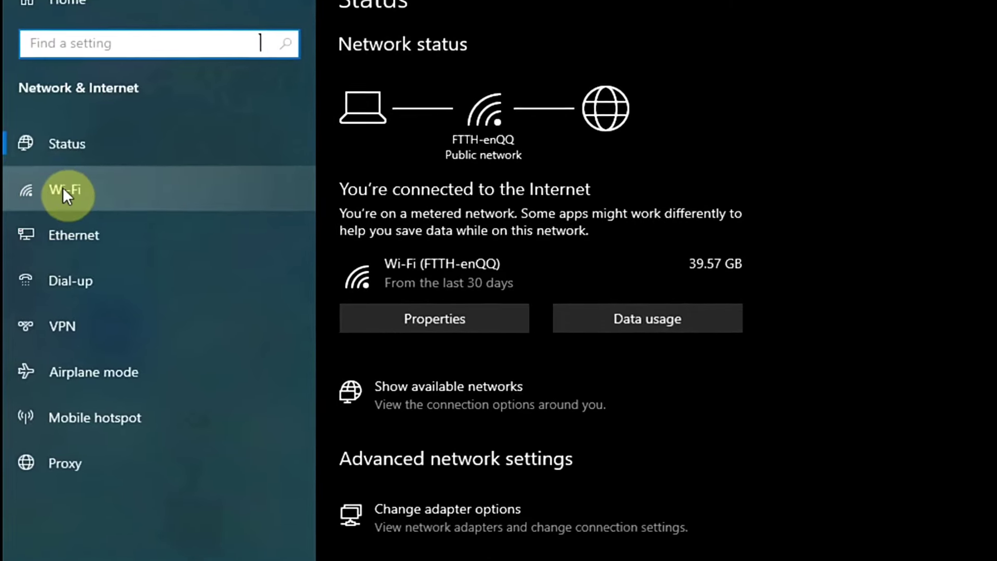
{"action": "left_click", "coordinate": [67, 189]}
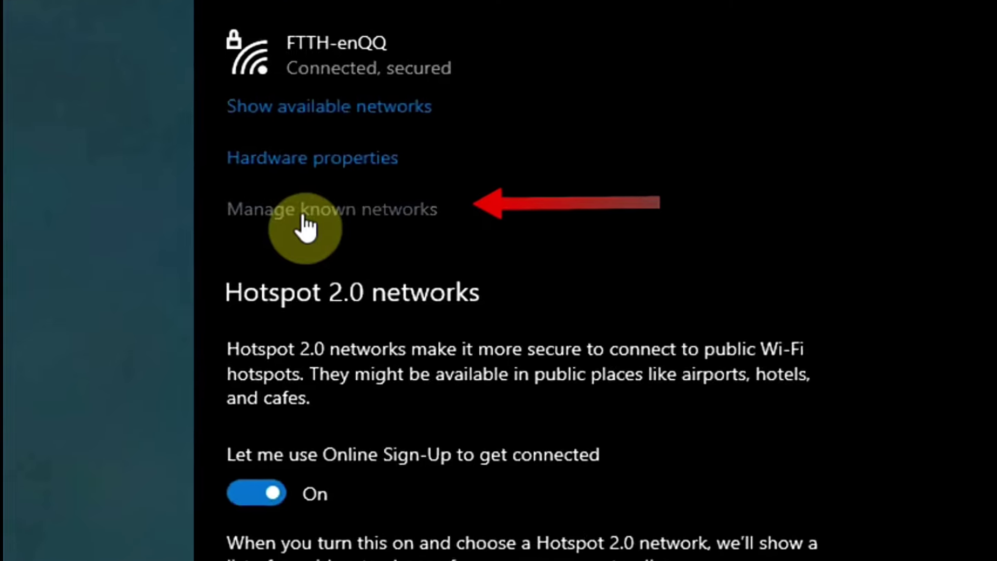
{"action": "left_click", "coordinate": [304, 216]}
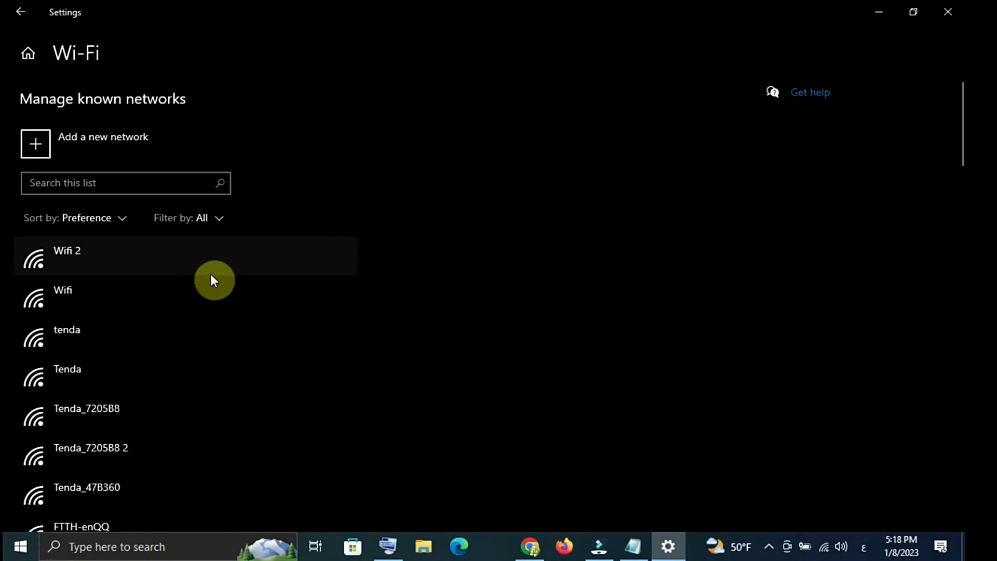
Forget the known networks Wifi 2 and Wifi
{"action": "scroll", "coordinate": [213, 281], "scroll_direction": "down", "scroll_amount": 8}
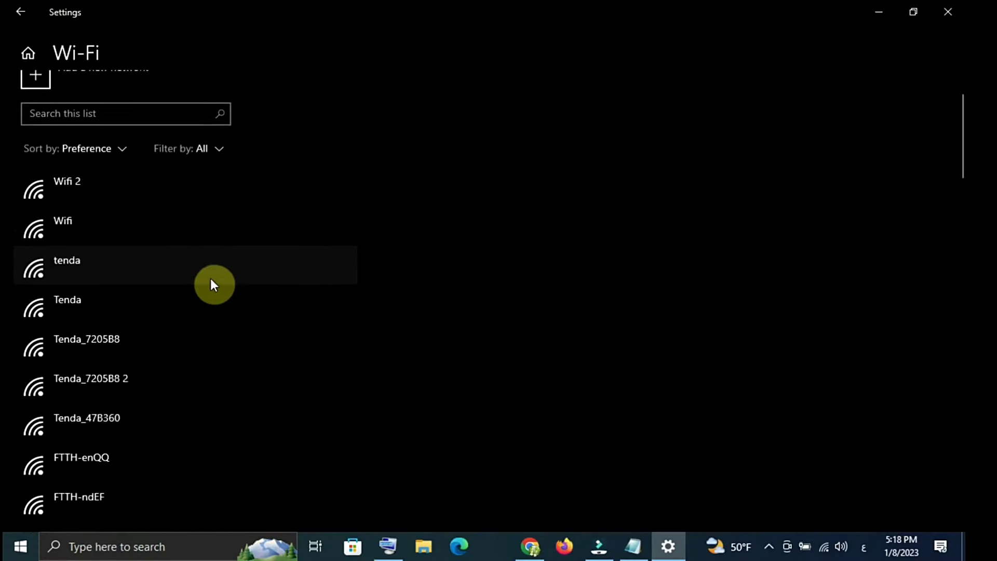
{"action": "scroll", "coordinate": [213, 283], "scroll_direction": "up", "scroll_amount": 4}
{"action": "scroll", "coordinate": [208, 270], "scroll_direction": "up", "scroll_amount": 5}
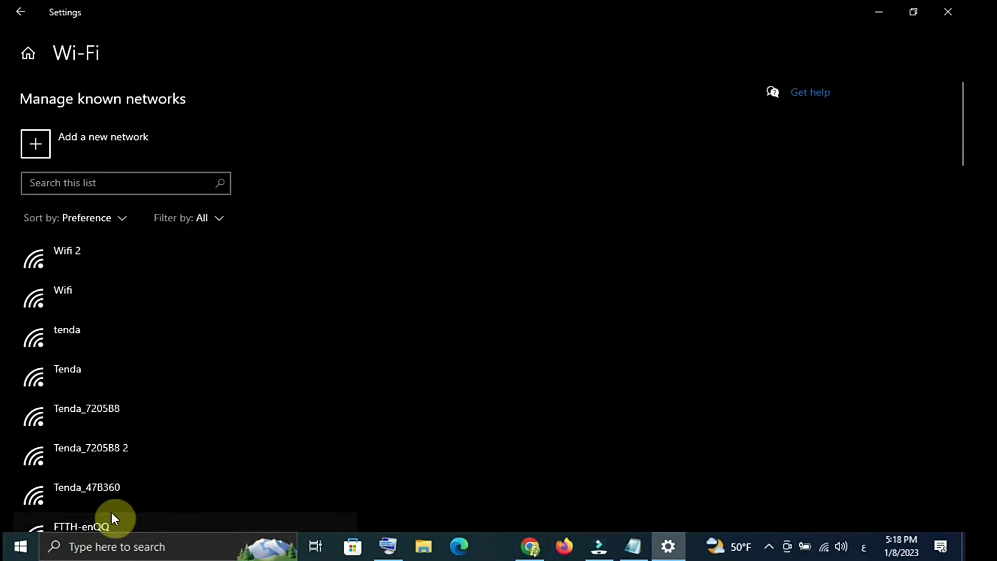
{"action": "scroll", "coordinate": [109, 468], "scroll_direction": "down", "scroll_amount": 4}
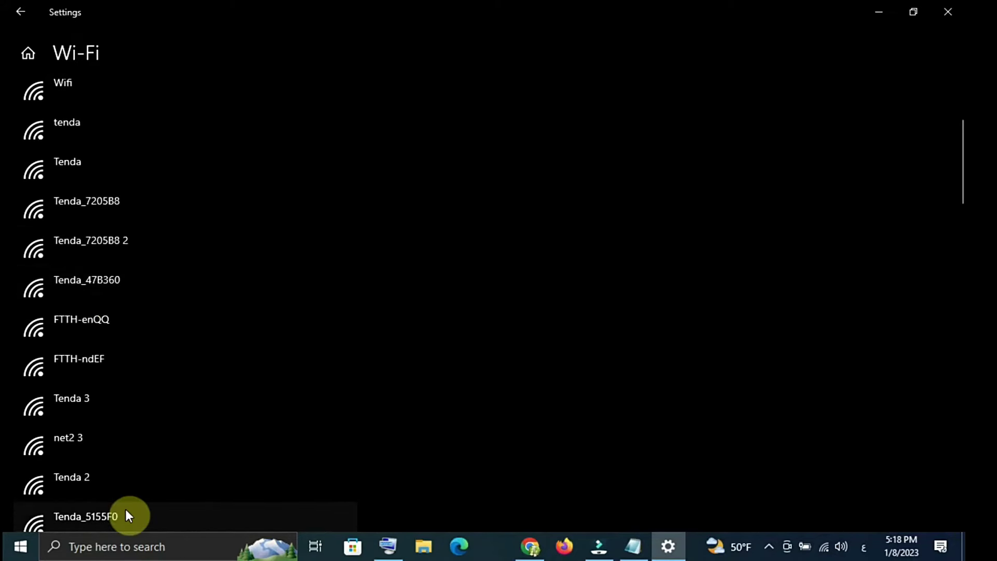
{"action": "scroll", "coordinate": [114, 176], "scroll_direction": "up", "scroll_amount": 3}
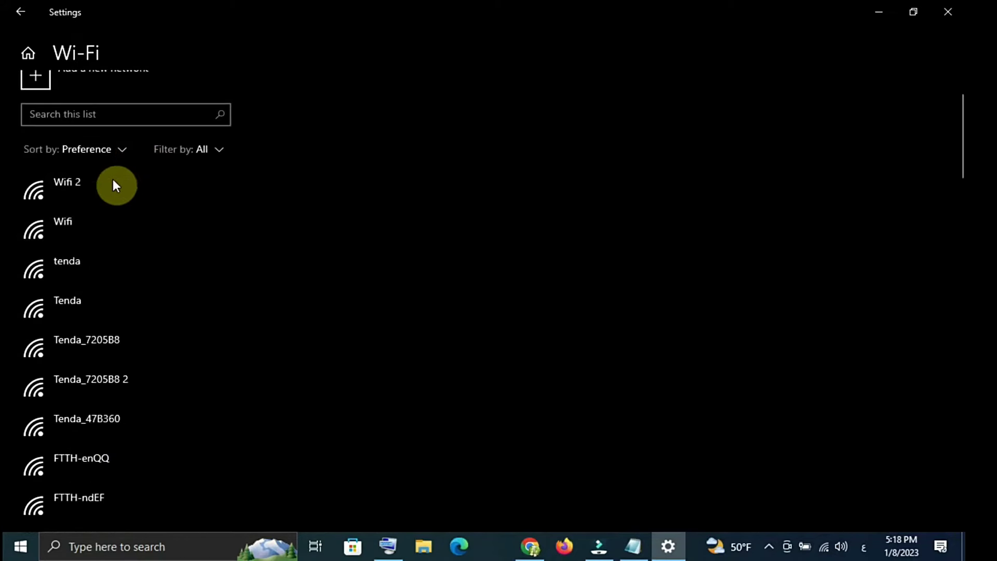
{"action": "left_click", "coordinate": [86, 195]}
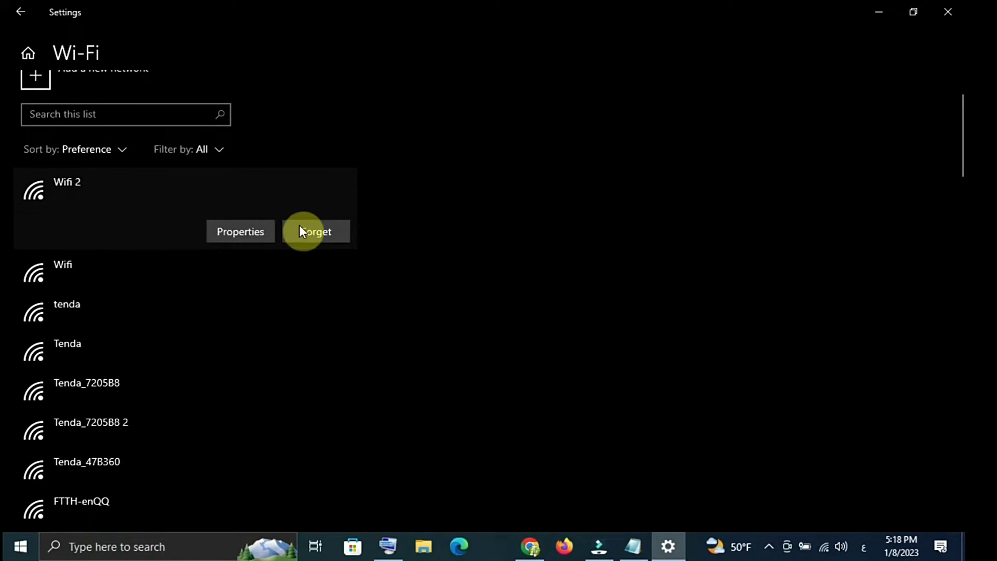
{"action": "left_click", "coordinate": [301, 232]}
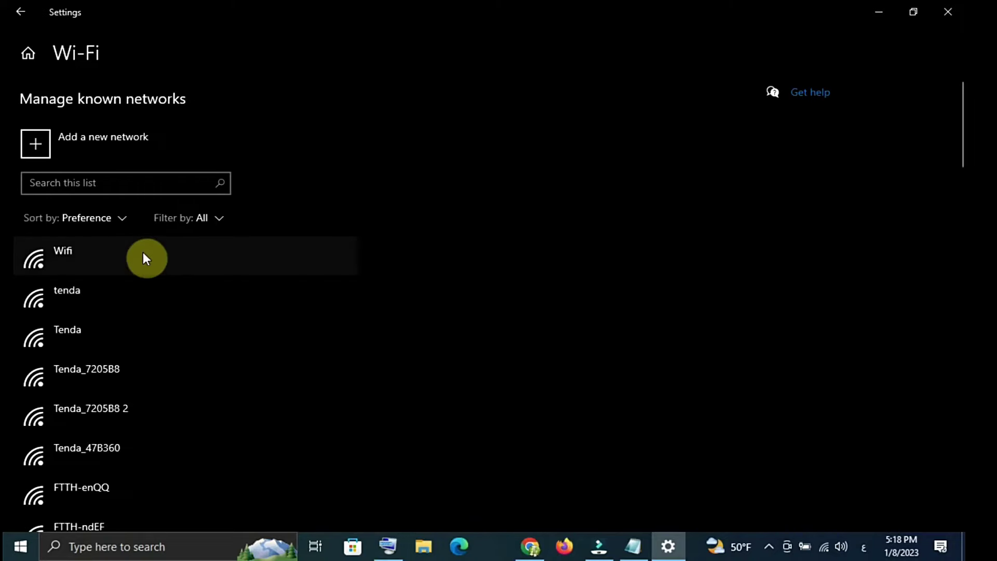
{"action": "left_click", "coordinate": [150, 260]}
{"action": "left_click", "coordinate": [308, 297]}
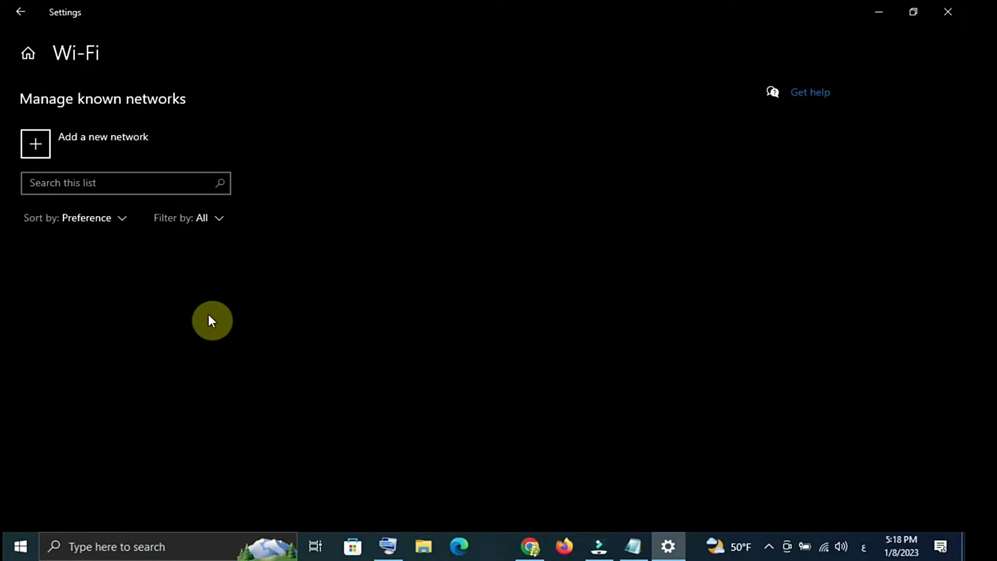
Forget the known networks tenda and Tenda
{"action": "left_click", "coordinate": [107, 196]}
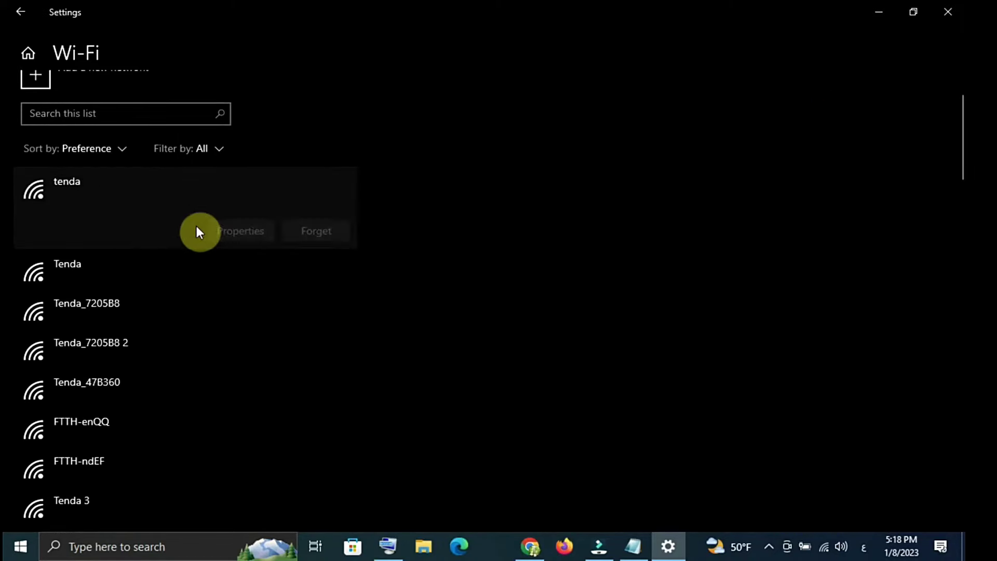
{"action": "left_click", "coordinate": [289, 240]}
{"action": "left_click", "coordinate": [139, 274]}
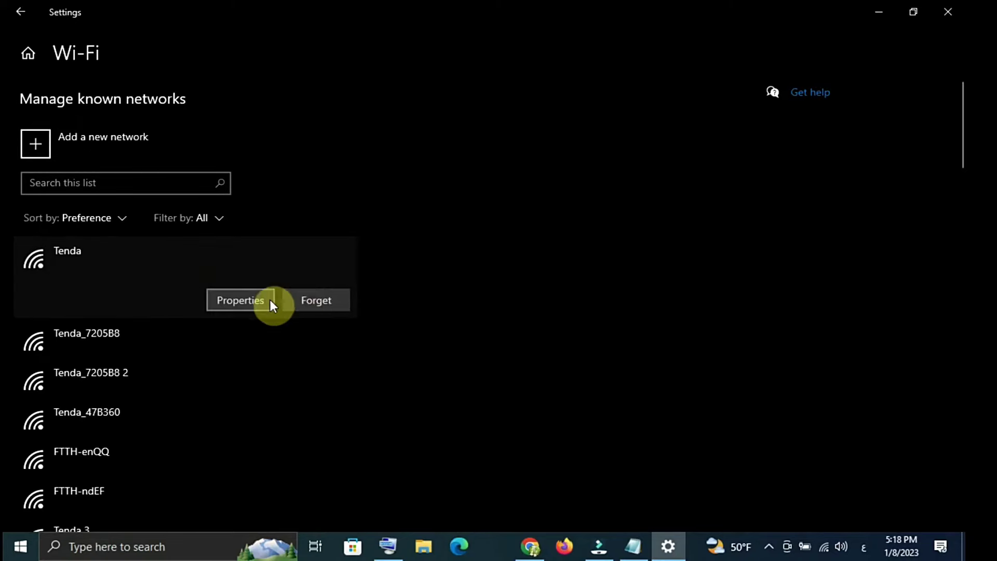
{"action": "left_click", "coordinate": [319, 297]}
Forget the known networks Tenda_7205B8, Tenda_7205B8 2 and Tenda_47B360
{"action": "scroll", "coordinate": [124, 243], "scroll_direction": "down", "scroll_amount": 2}
{"action": "left_click", "coordinate": [111, 193]}
{"action": "left_click", "coordinate": [285, 236]}
{"action": "left_click", "coordinate": [141, 254]}
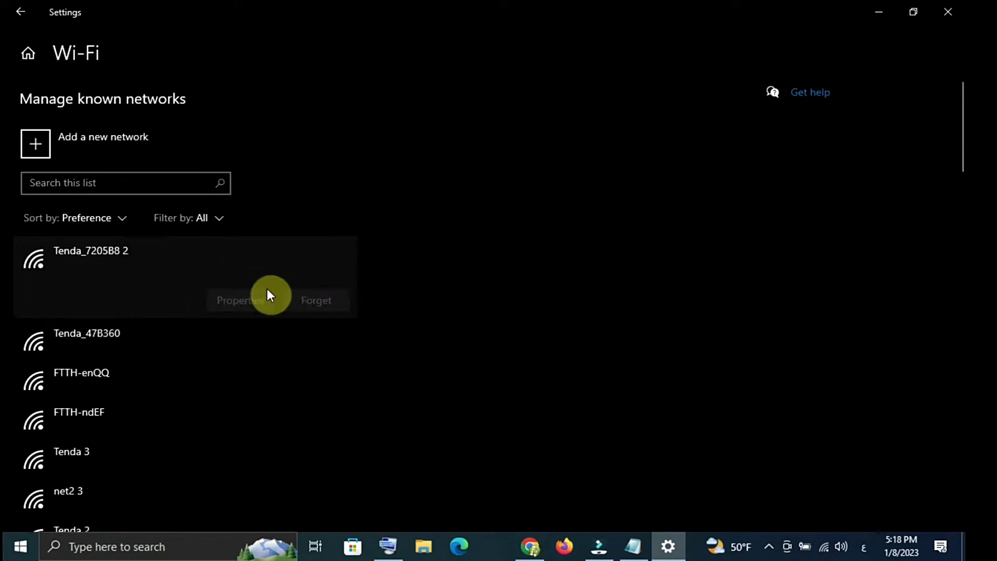
{"action": "left_click", "coordinate": [304, 302]}
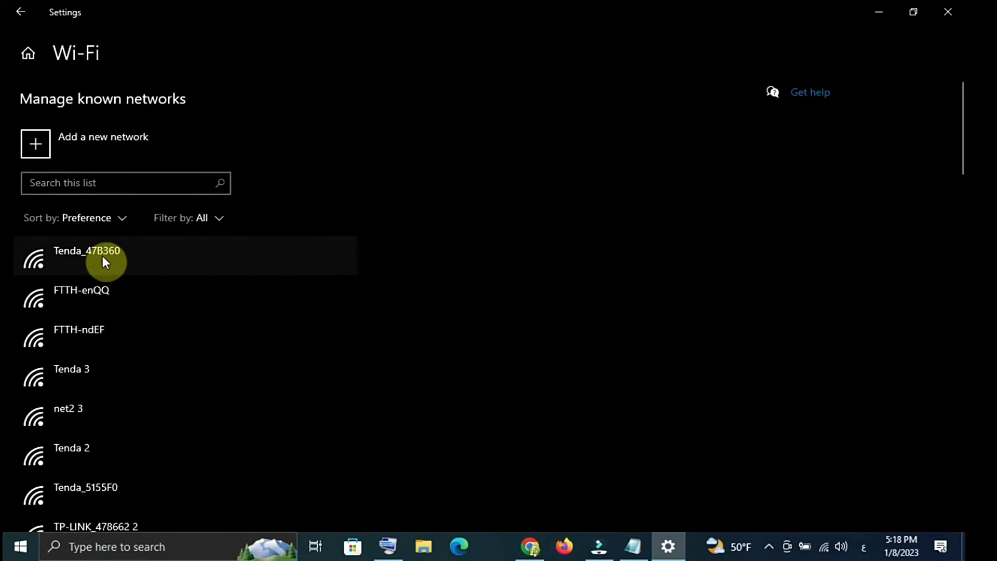
{"action": "left_click", "coordinate": [102, 255]}
{"action": "left_click", "coordinate": [301, 304]}
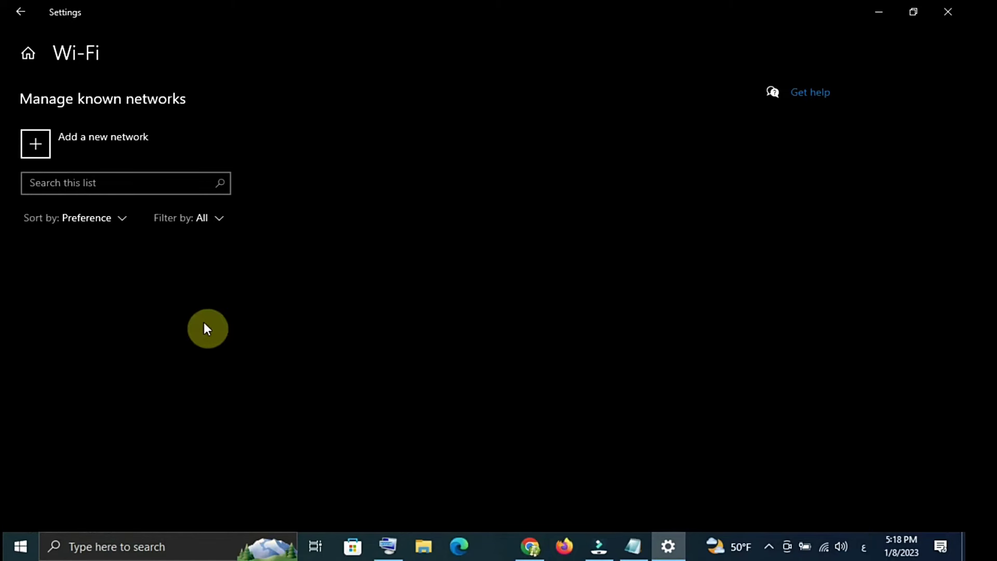
Forget Tenda 3, net2 3, Tenda 2, Tenda_5155F0 and TP-LINK_478662 2, the known networks listed after FTTH-ndEF
{"action": "left_click", "coordinate": [111, 341]}
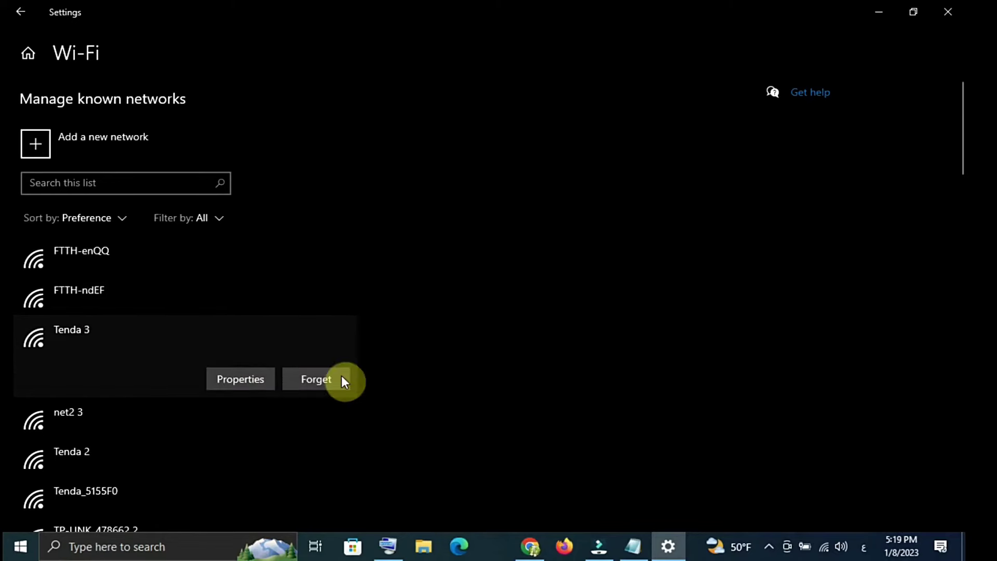
{"action": "left_click", "coordinate": [323, 382]}
{"action": "scroll", "coordinate": [216, 366], "scroll_direction": "down", "scroll_amount": 3}
{"action": "left_click", "coordinate": [188, 214]}
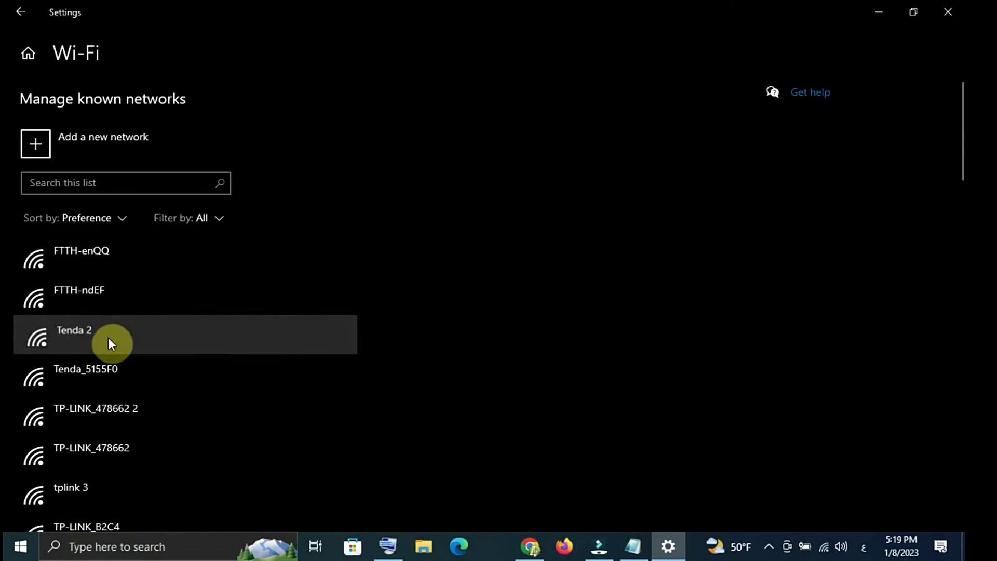
{"action": "left_click", "coordinate": [112, 363]}
{"action": "left_click", "coordinate": [319, 383]}
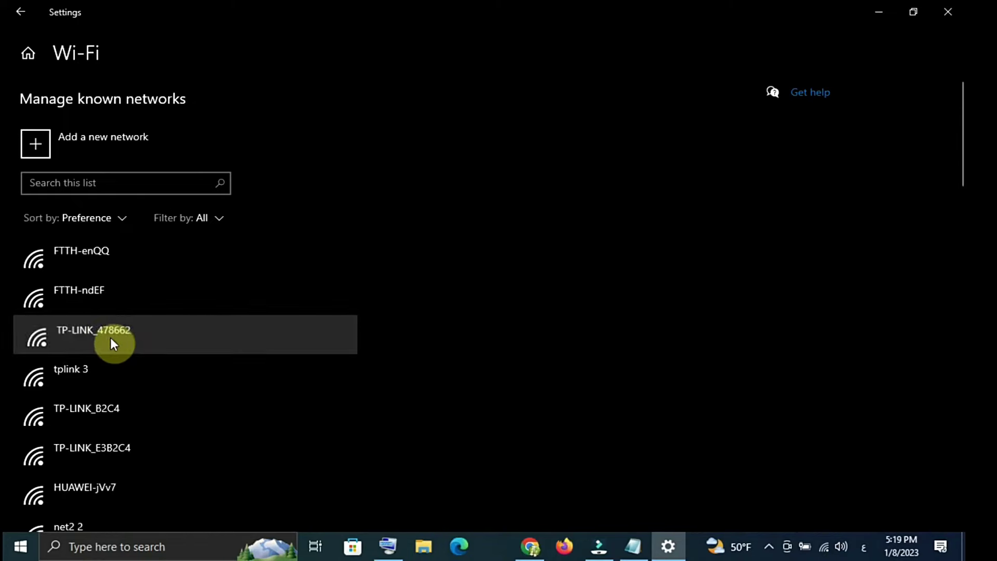
Forget the known networks between FTTH-ndEF and TP, including TP-LINK_478662, tplink 3, TP-LINK_B2C4, TP-LINK_E3B2C4, HUAWEI-jVv7 and net2 2
{"action": "left_click", "coordinate": [154, 368]}
{"action": "left_click", "coordinate": [305, 412]}
{"action": "left_click", "coordinate": [307, 381]}
{"action": "left_click", "coordinate": [312, 384]}
{"action": "left_click", "coordinate": [327, 415]}
{"action": "left_click", "coordinate": [308, 369]}
{"action": "left_click", "coordinate": [307, 378]}
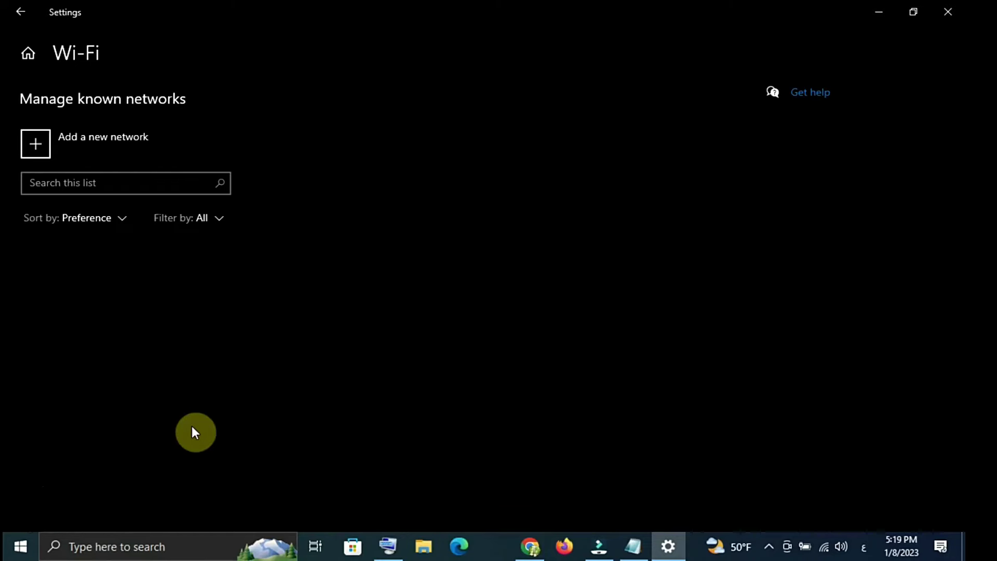
{"action": "left_click", "coordinate": [88, 342]}
{"action": "left_click", "coordinate": [312, 379]}
{"action": "left_click", "coordinate": [105, 370]}
{"action": "left_click", "coordinate": [311, 418]}
{"action": "left_click", "coordinate": [80, 348]}
{"action": "left_click", "coordinate": [294, 387]}
Forget the known networks FTTH-ndEF and FTTH
{"action": "scroll", "coordinate": [227, 415], "scroll_direction": "down", "scroll_amount": 10}
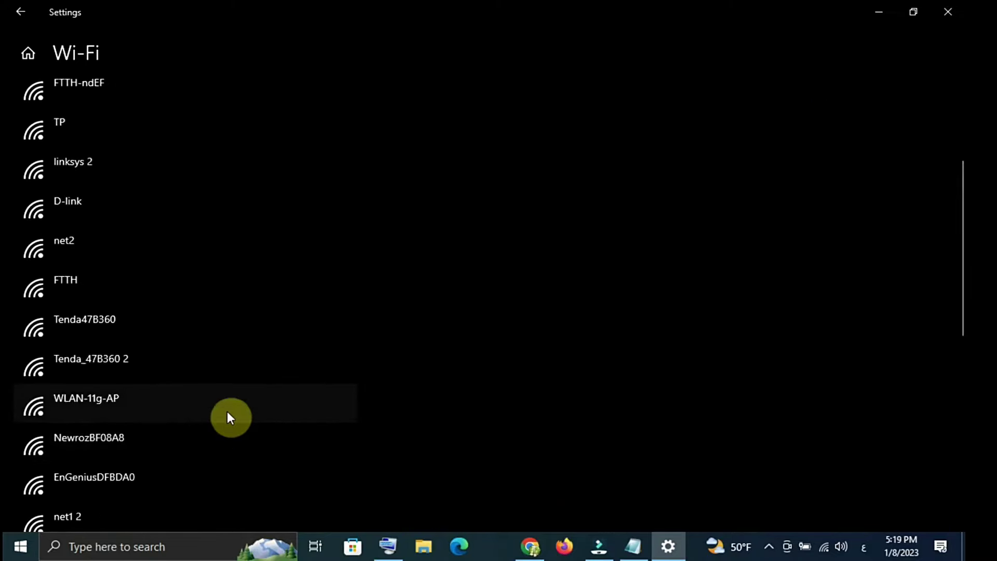
{"action": "left_click", "coordinate": [203, 483]}
{"action": "left_click", "coordinate": [307, 261]}
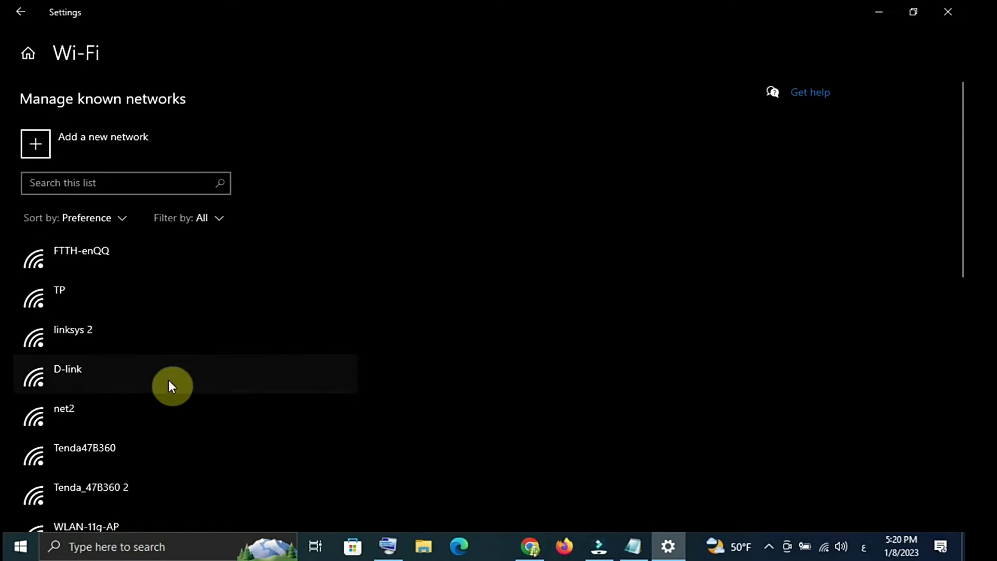
Forget all remaining known networks, from TP, linksys 2, D-link and net2 to the end of the list, and the connected FTTH-enQQ
{"action": "left_click", "coordinate": [148, 418]}
{"action": "left_click", "coordinate": [307, 457]}
{"action": "left_click", "coordinate": [173, 364]}
{"action": "left_click", "coordinate": [307, 399]}
{"action": "left_click", "coordinate": [225, 358]}
{"action": "left_click", "coordinate": [307, 379]}
{"action": "left_click", "coordinate": [234, 335]}
{"action": "left_click", "coordinate": [307, 383]}
{"action": "left_click", "coordinate": [150, 374]}
{"action": "left_click", "coordinate": [303, 419]}
{"action": "left_click", "coordinate": [303, 418]}
{"action": "left_click", "coordinate": [172, 376]}
{"action": "left_click", "coordinate": [291, 417]}
{"action": "left_click", "coordinate": [152, 375]}
{"action": "left_click", "coordinate": [304, 418]}
{"action": "left_click", "coordinate": [152, 375]}
{"action": "left_click", "coordinate": [304, 419]}
{"action": "left_click", "coordinate": [304, 419]}
{"action": "left_click", "coordinate": [173, 376]}
{"action": "left_click", "coordinate": [304, 419]}
{"action": "left_click", "coordinate": [304, 419]}
{"action": "left_click", "coordinate": [156, 338]}
{"action": "left_click", "coordinate": [304, 379]}
{"action": "left_click", "coordinate": [304, 419]}
{"action": "left_click", "coordinate": [304, 419]}
{"action": "left_click", "coordinate": [307, 343]}
{"action": "left_click", "coordinate": [314, 383]}
{"action": "left_click", "coordinate": [307, 312]}
{"action": "left_click", "coordinate": [307, 341]}
{"action": "left_click", "coordinate": [120, 272]}
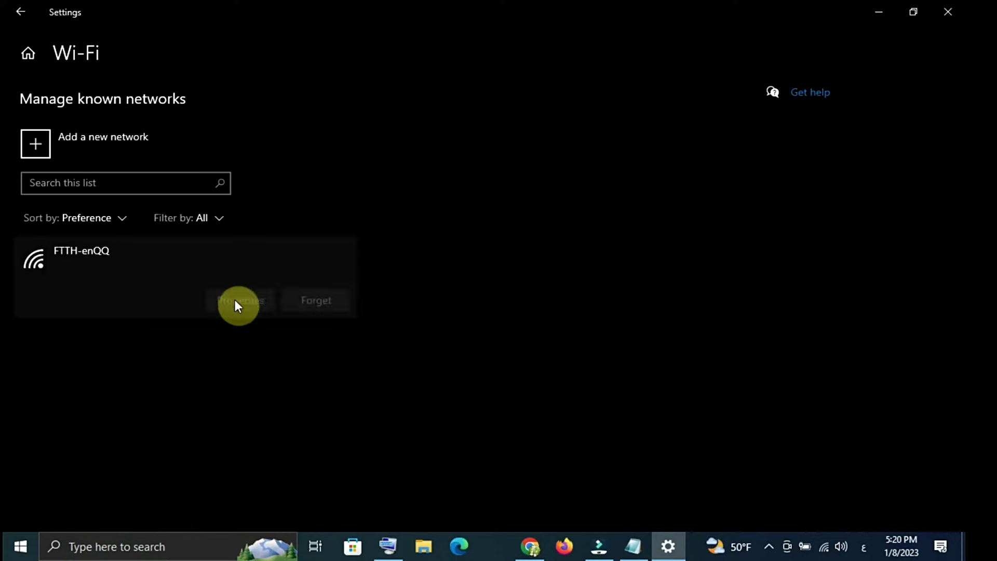
{"action": "left_click", "coordinate": [307, 301]}
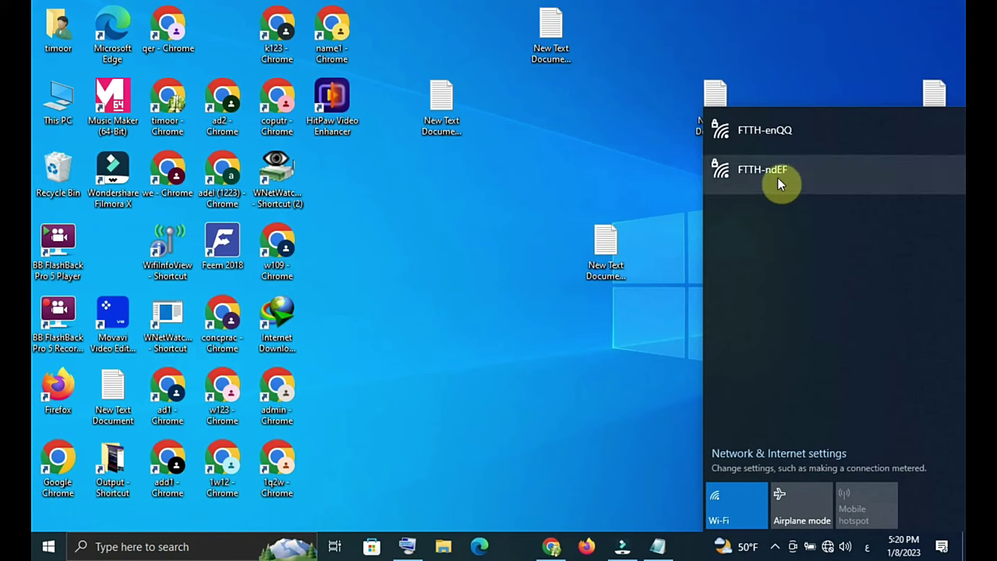
Connect to the FTTH-ndEF Wi-Fi network from the list of available networks
{"action": "left_click", "coordinate": [779, 178]}
{"action": "left_click", "coordinate": [799, 204]}
{"action": "left_click", "coordinate": [896, 237]}
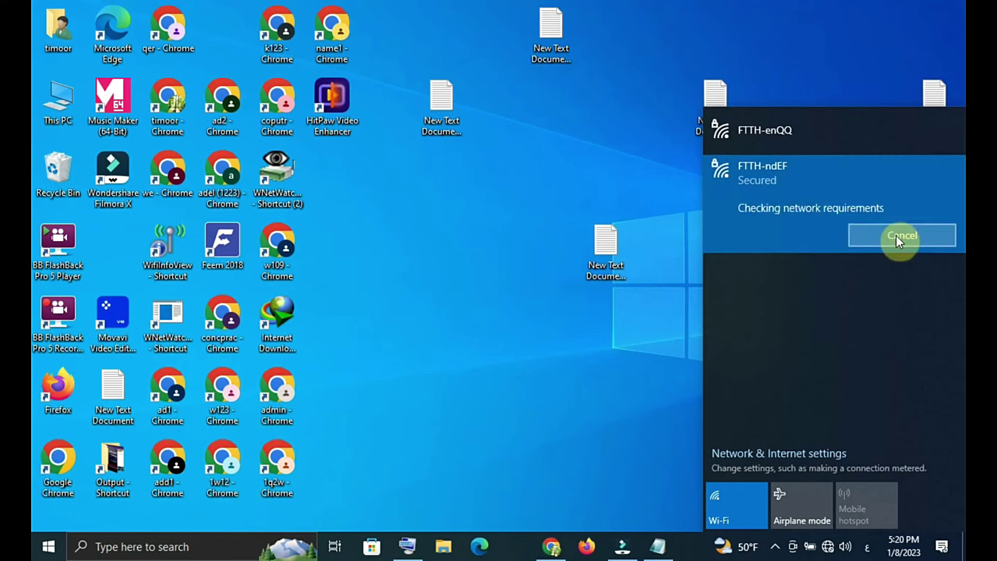